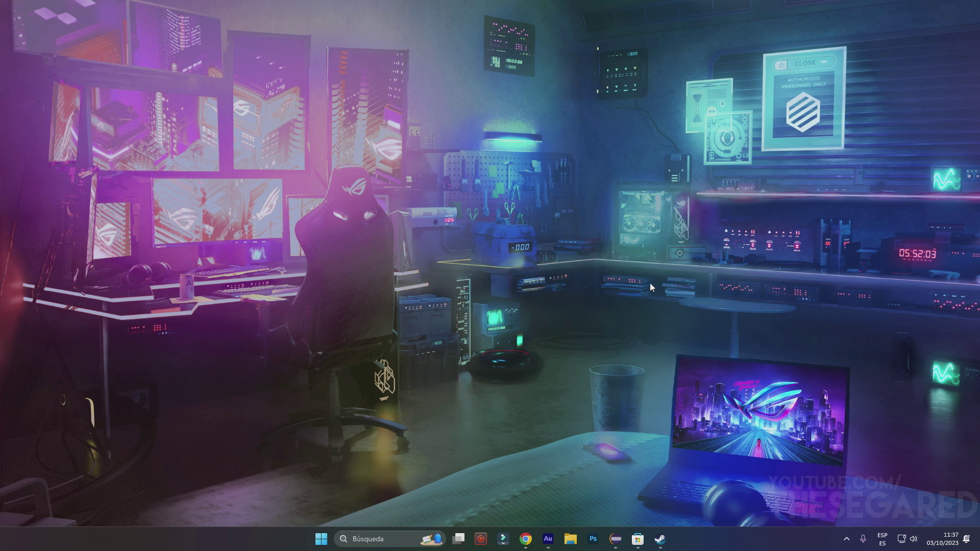
Step: Find Lively Wallpaper in Microsoft Store, install it and launch it
{"action": "left_click", "coordinate": [660, 539]}
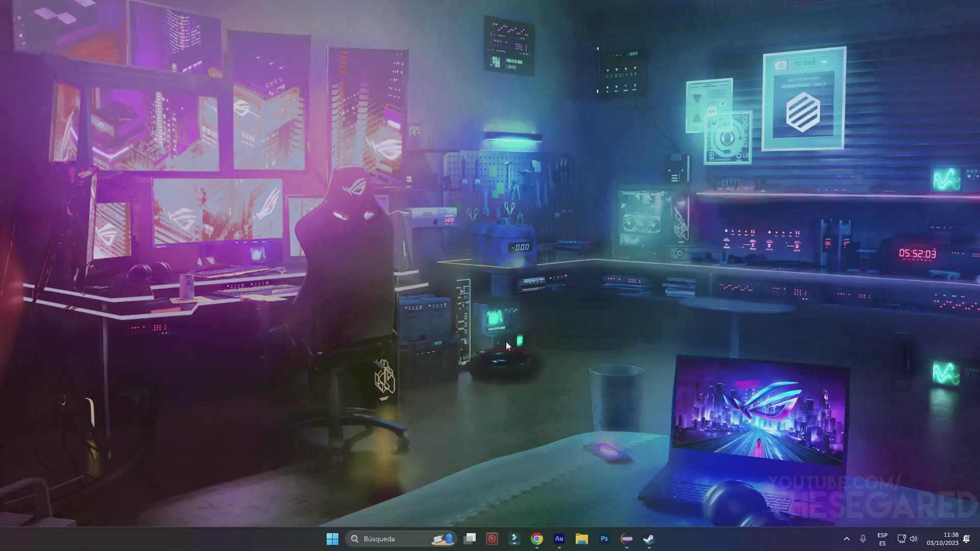
{"action": "key", "text": "super"}
{"action": "left_click", "coordinate": [377, 287]}
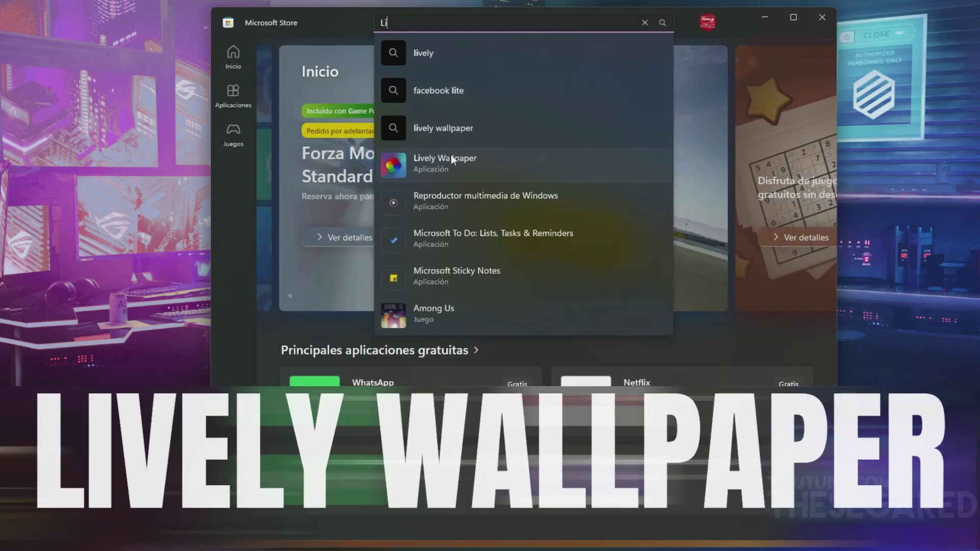
{"action": "left_click", "coordinate": [451, 159]}
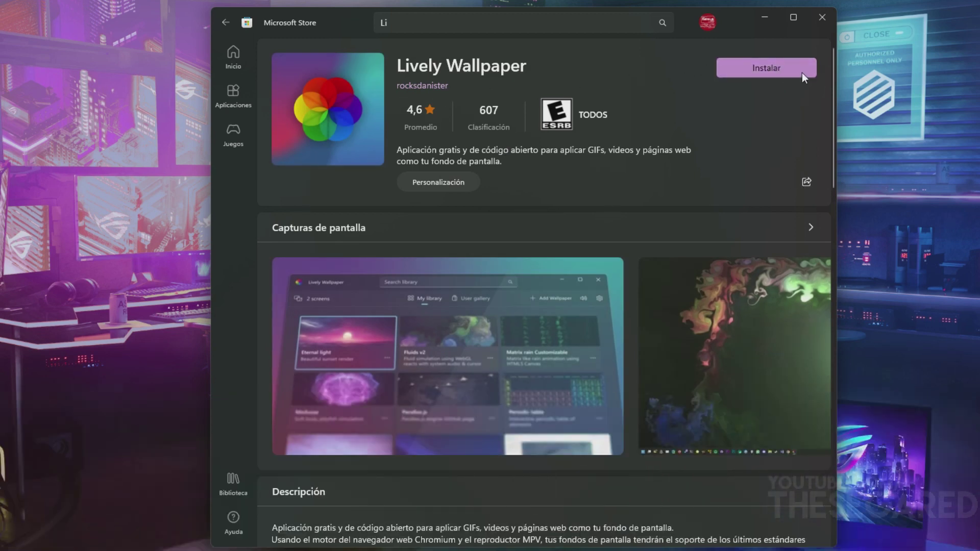
{"action": "left_click", "coordinate": [802, 74]}
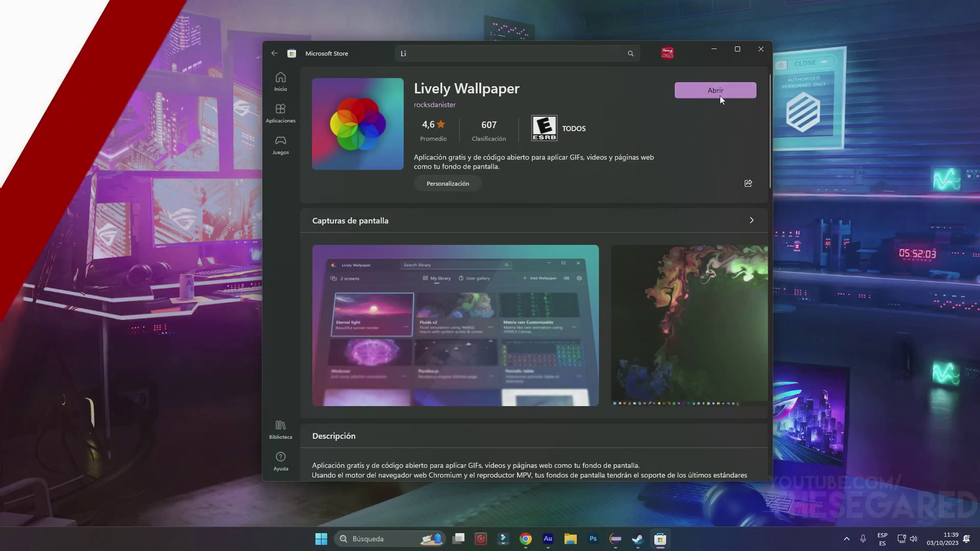
{"action": "left_click", "coordinate": [720, 96]}
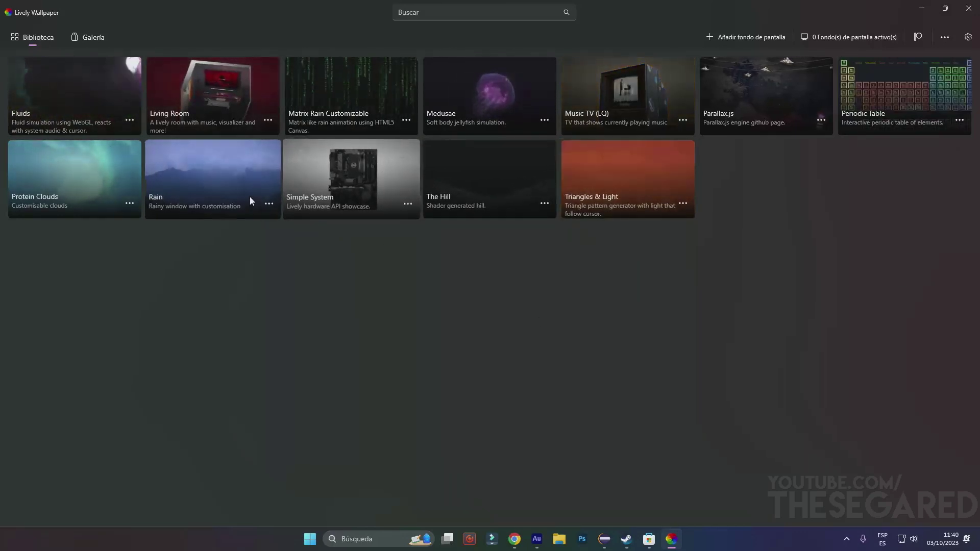
Step: Apply the Living Room wallpaper from the library, view it on the desktop and return to the library
{"action": "left_click", "coordinate": [231, 90]}
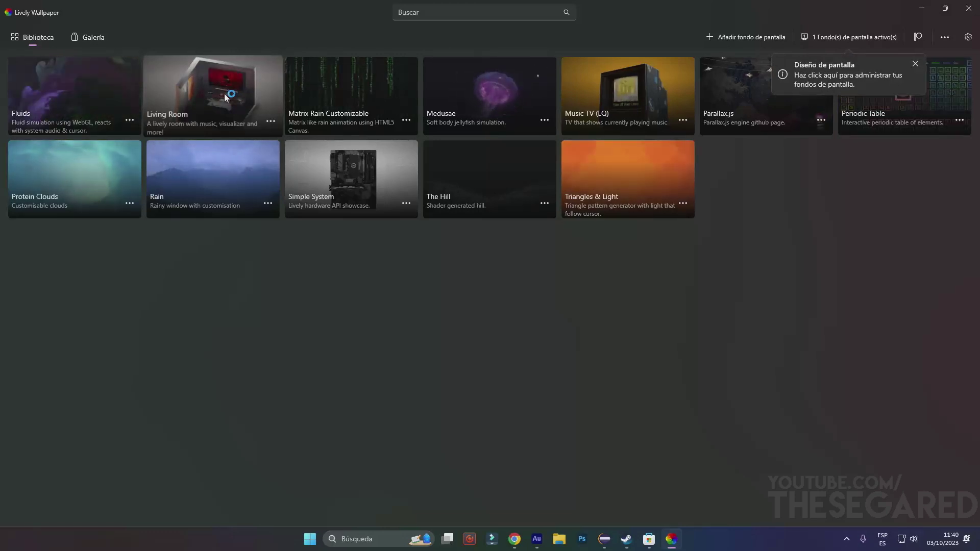
{"action": "key", "text": "super+d"}
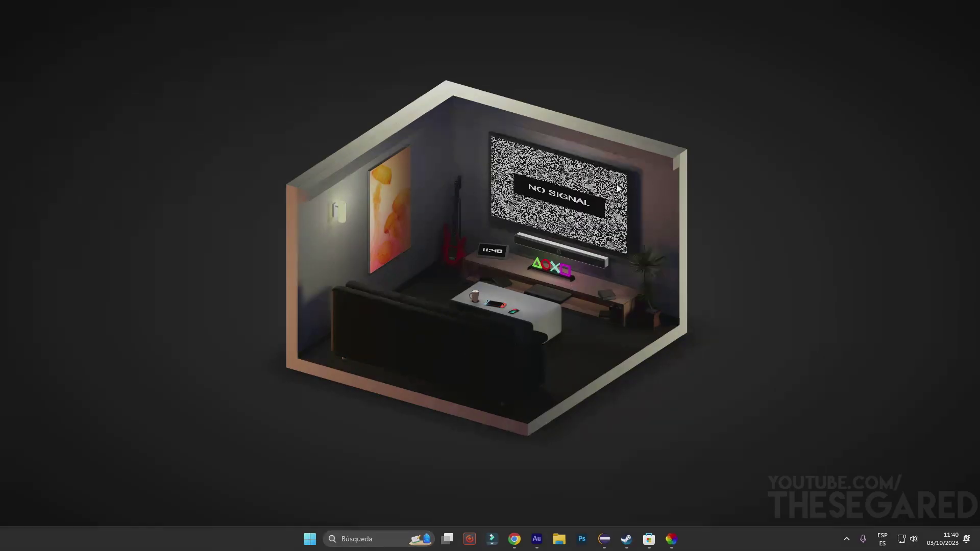
{"action": "key", "text": "super+d"}
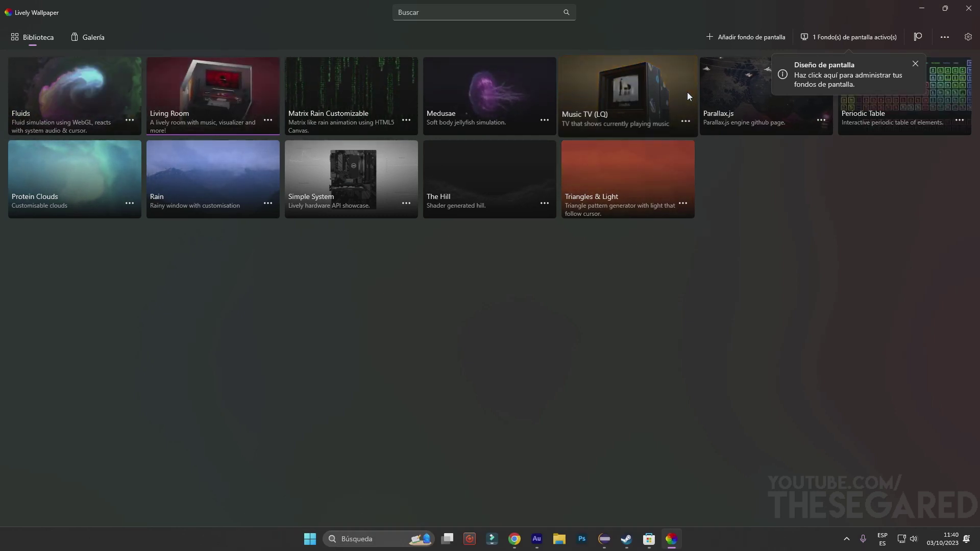
Step: Examine the options for adding a wallpaper, including the advanced dynamic wallpaper creation, and cancel
{"action": "left_click", "coordinate": [757, 37]}
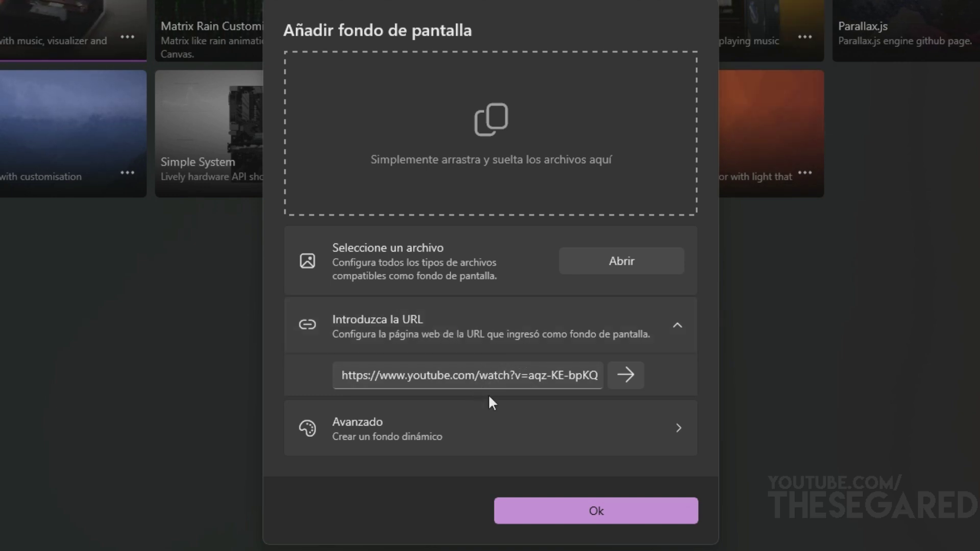
{"action": "left_click", "coordinate": [457, 436]}
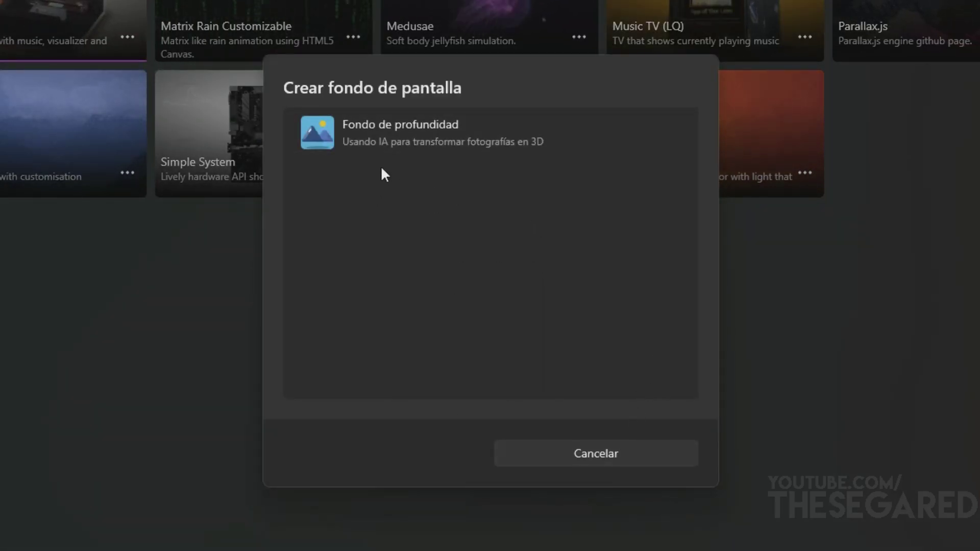
{"action": "left_click", "coordinate": [599, 453]}
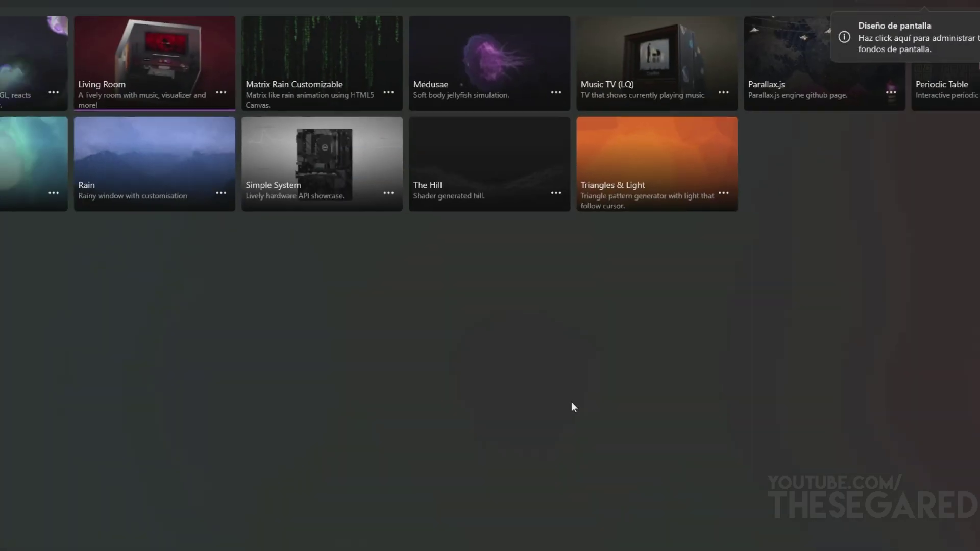
Step: Add the goku-ultra-instinct-dragon-ball-desktop video file to the library and set it as the desktop wallpaper
{"action": "left_click", "coordinate": [750, 38]}
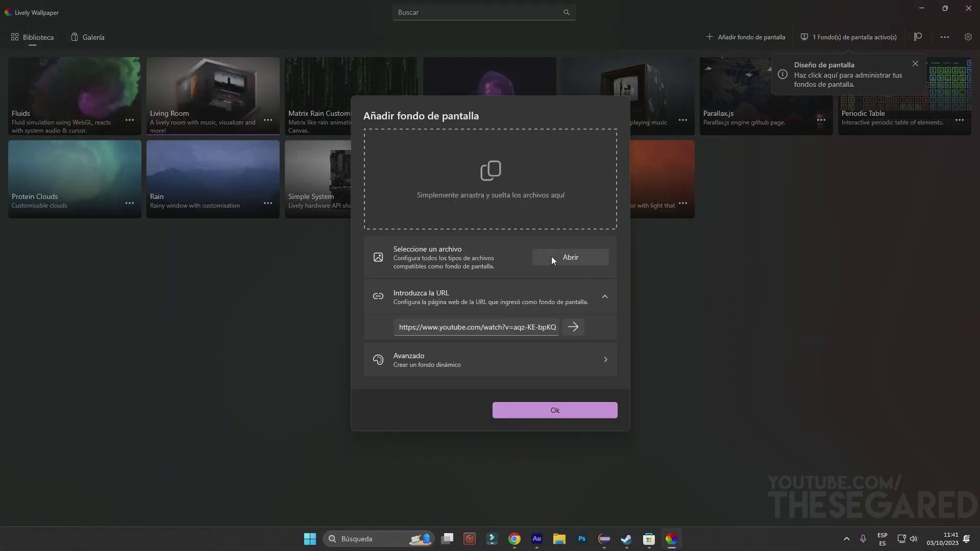
{"action": "left_click", "coordinate": [580, 258]}
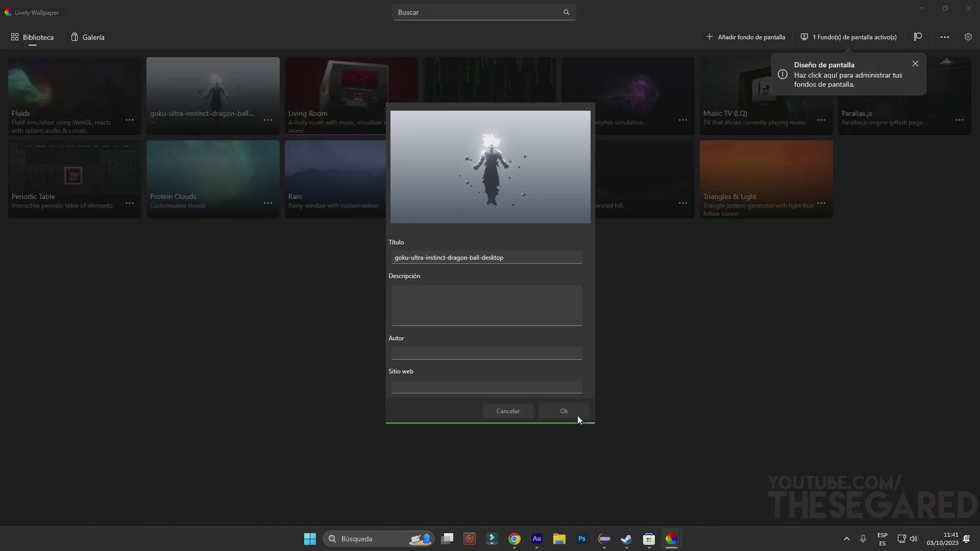
{"action": "left_click", "coordinate": [577, 415]}
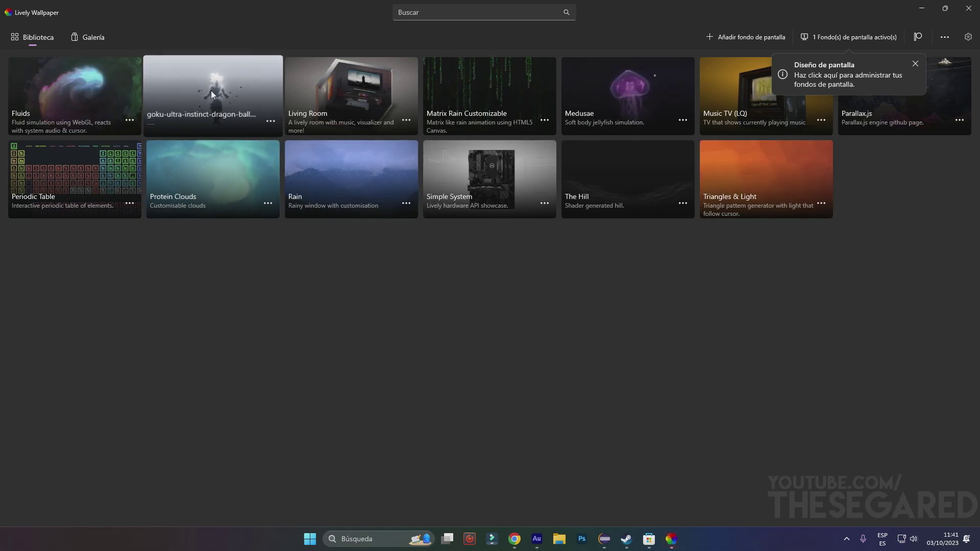
{"action": "left_click", "coordinate": [271, 122]}
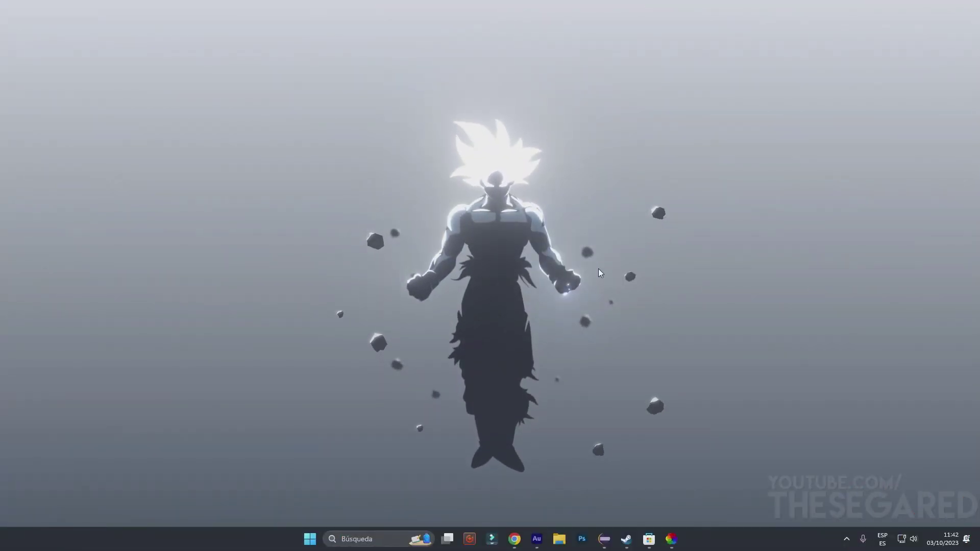
Step: Add the spaceman-flies-on-rocket-desktop video from the Vídeos folder to the wallpaper library, keeping its suggested title
{"action": "left_click", "coordinate": [671, 539]}
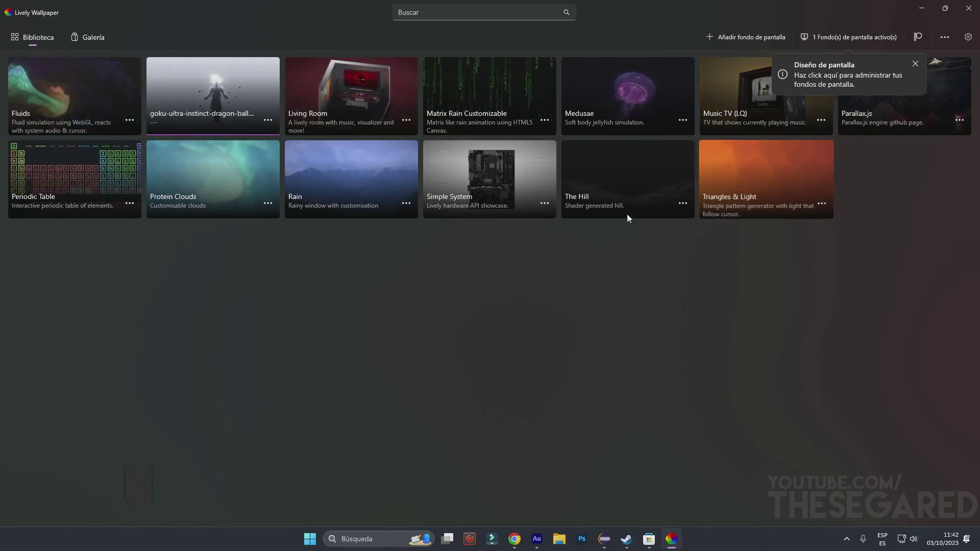
{"action": "left_click", "coordinate": [725, 35]}
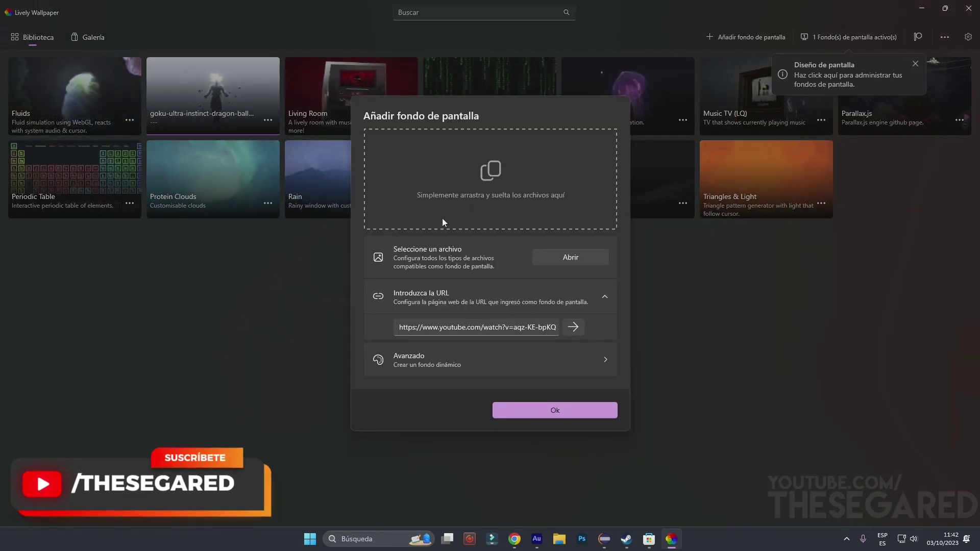
{"action": "left_click", "coordinate": [487, 204]}
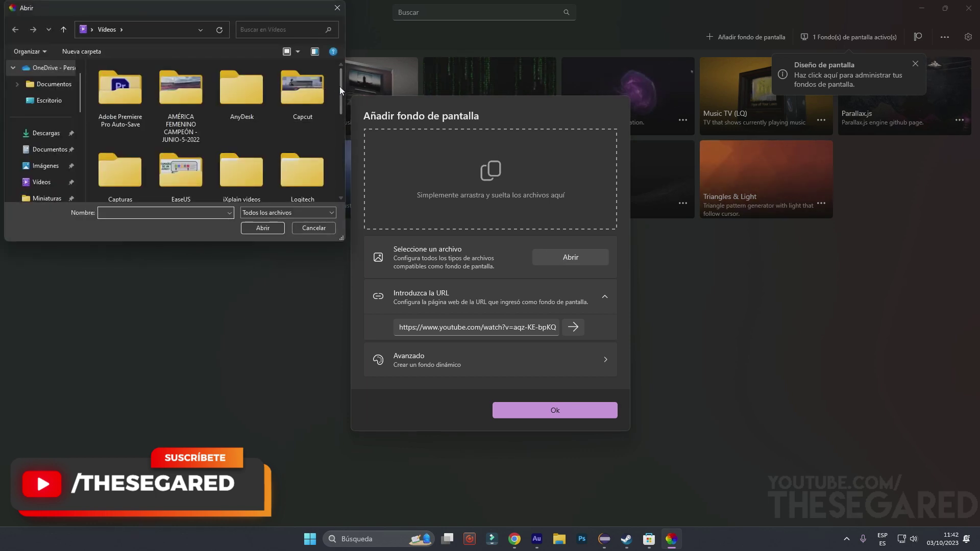
{"action": "left_click_drag", "start_coordinate": [341, 91], "coordinate": [341, 173]}
{"action": "double_click", "coordinate": [250, 151]}
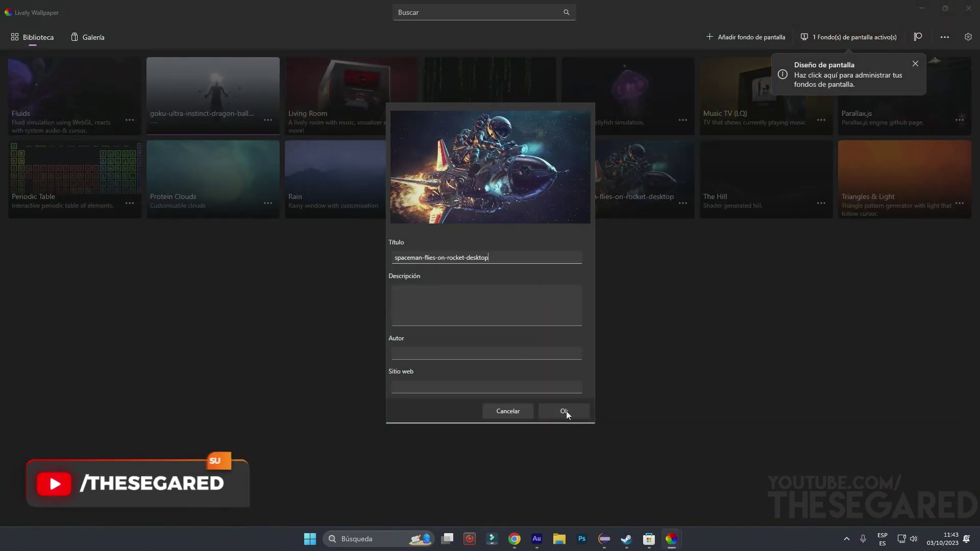
{"action": "left_click", "coordinate": [570, 411]}
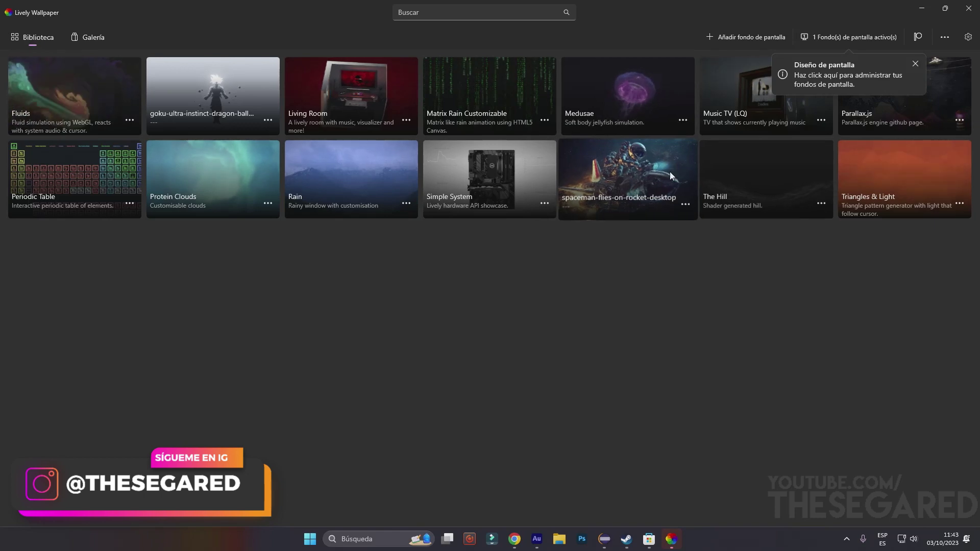
Step: Check the customization settings of the spaceman-flies-on-rocket-desktop wallpaper and set it as the desktop wallpaper
{"action": "right_click", "coordinate": [675, 194]}
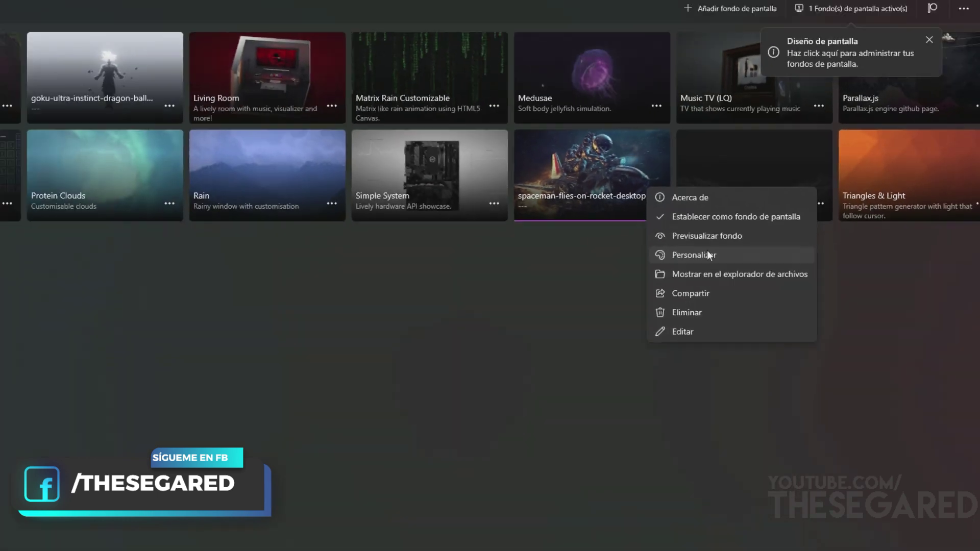
{"action": "left_click", "coordinate": [707, 254]}
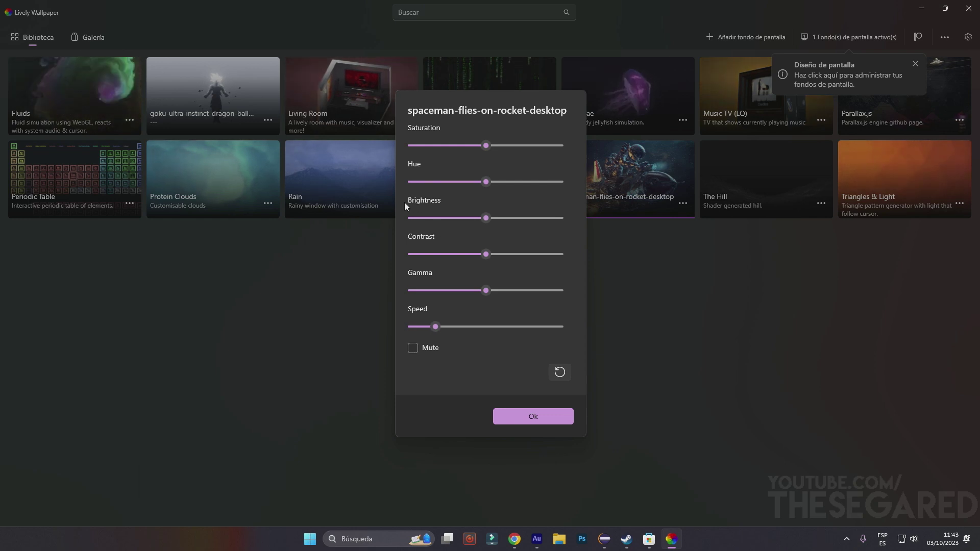
{"action": "left_click", "coordinate": [538, 415]}
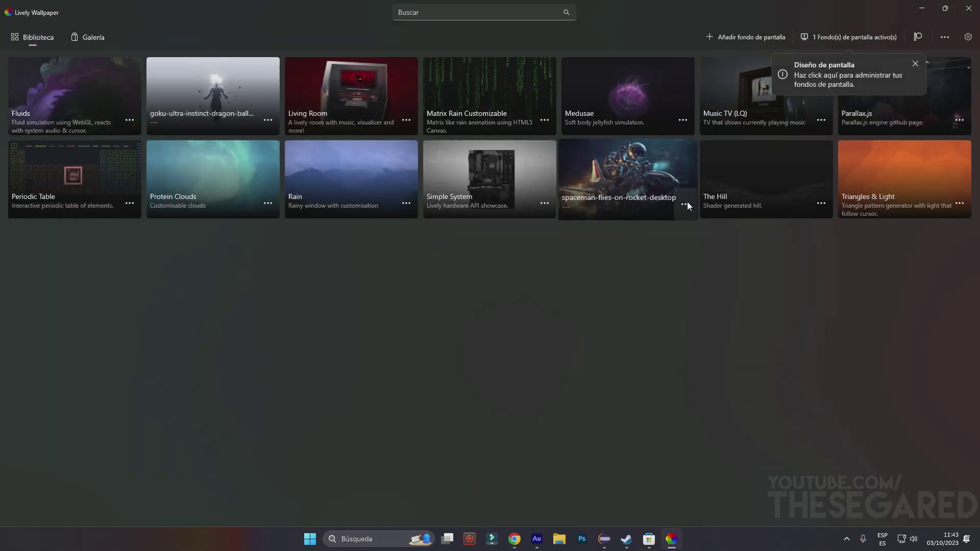
{"action": "left_click", "coordinate": [684, 203]}
{"action": "left_click", "coordinate": [704, 216]}
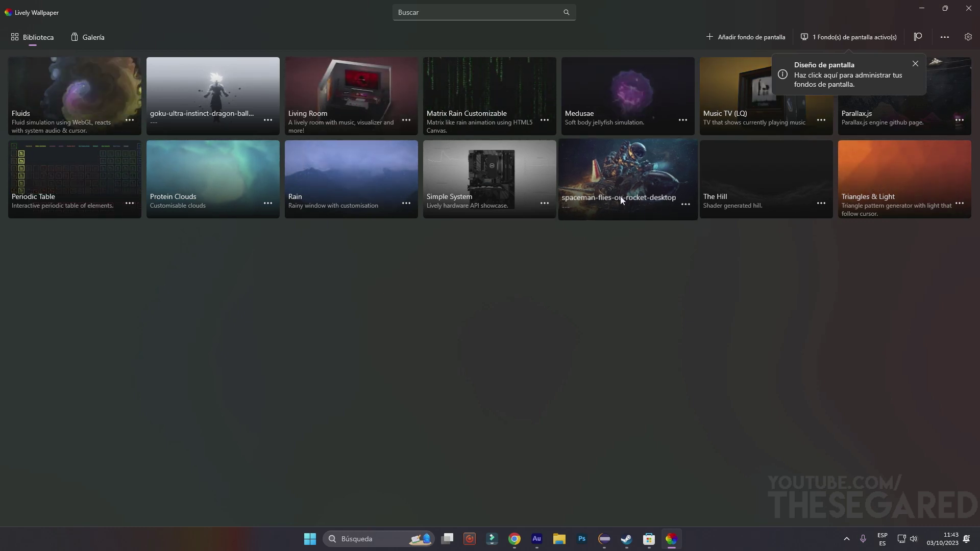
Step: Review the display selection and placement options for the active wallpaper, close them and view the desktop
{"action": "left_click", "coordinate": [843, 35]}
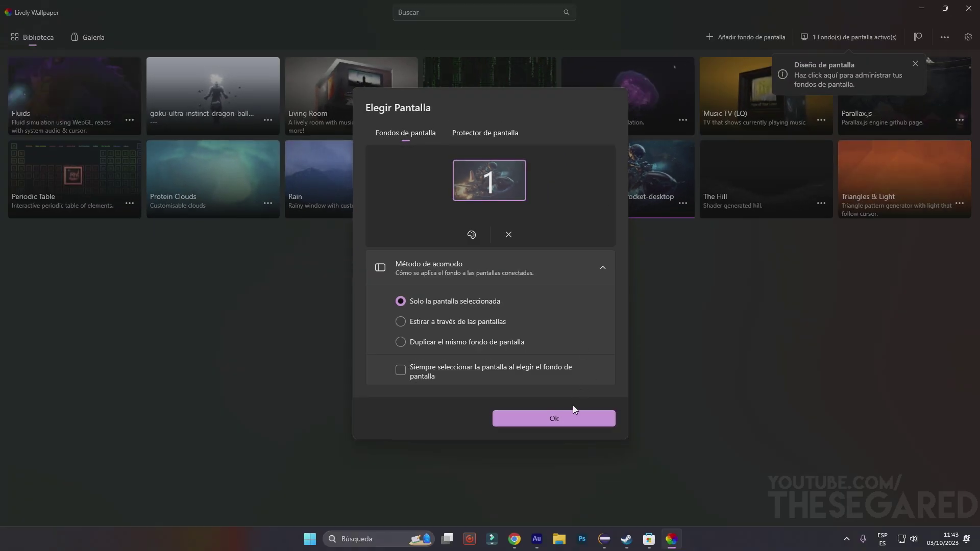
{"action": "left_click", "coordinate": [620, 518]}
{"action": "left_click", "coordinate": [928, 7]}
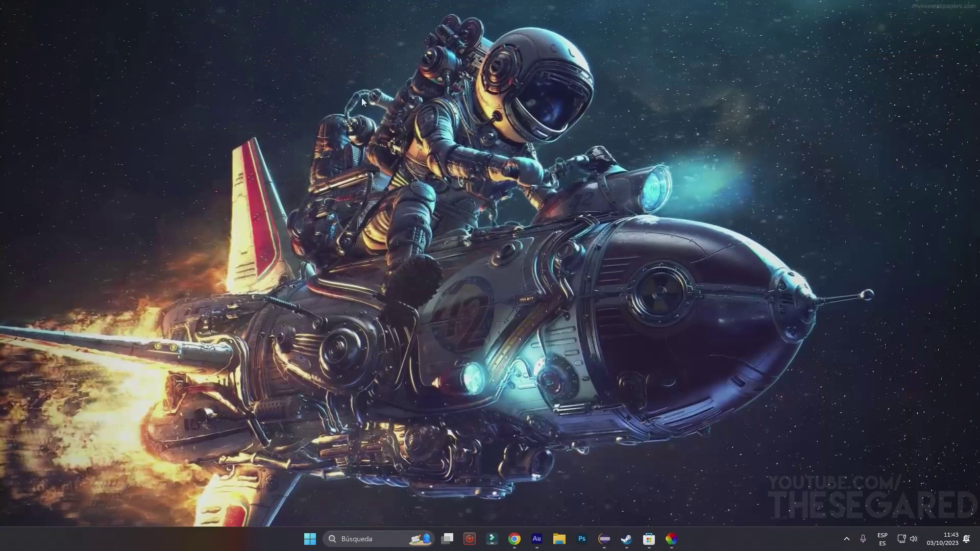